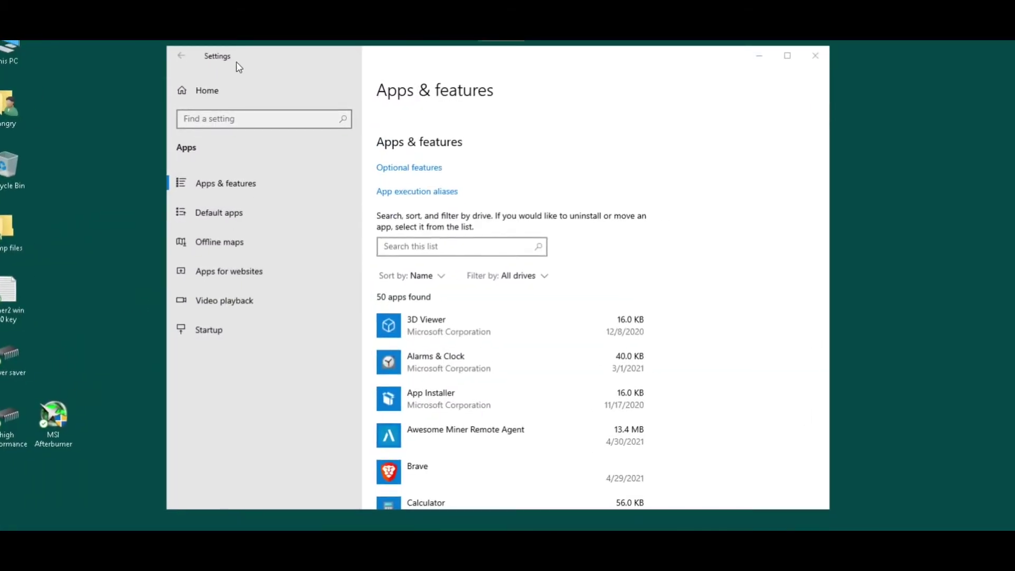
# Uninstall NVIDIA Graphics Driver 457.51 from Apps & features and approve the UAC prompt.
pyautogui.moveTo(729, 63); pyautogui.dragTo(731, 55)
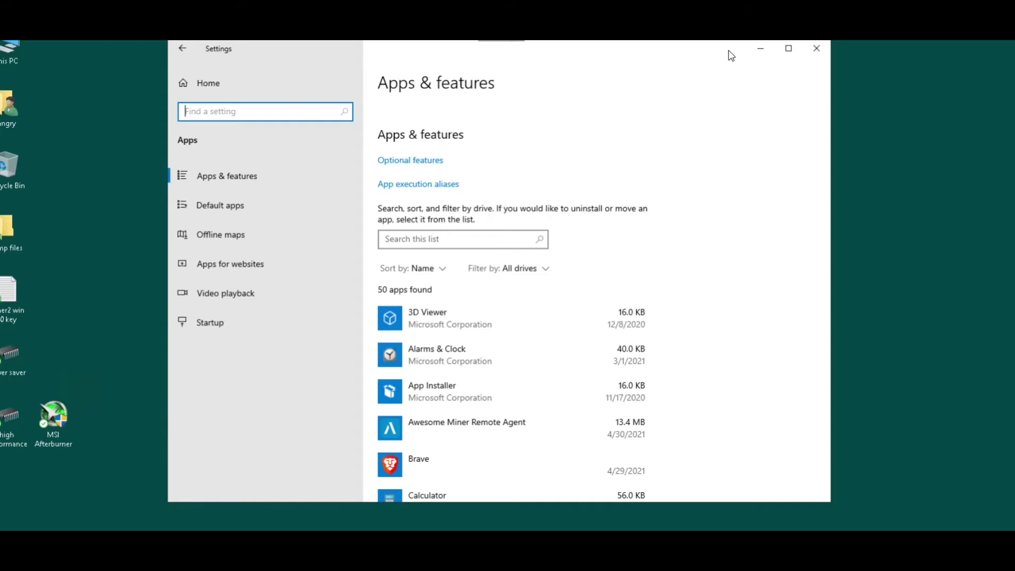
pyautogui.moveTo(731, 56); pyautogui.dragTo(722, 75)
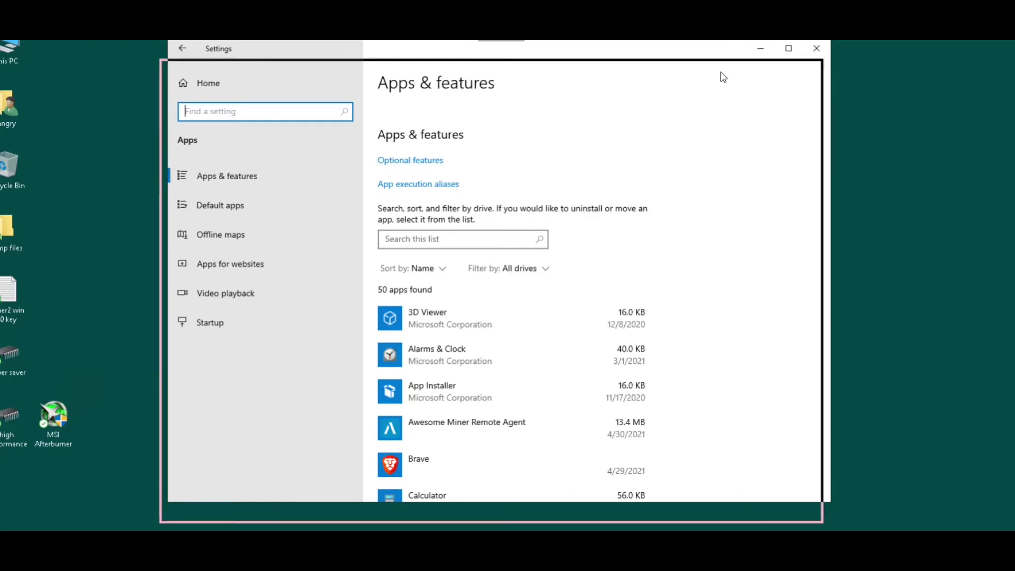
pyautogui.scroll(-10, 794, 344)
pyautogui.scroll(-8, 761, 335)
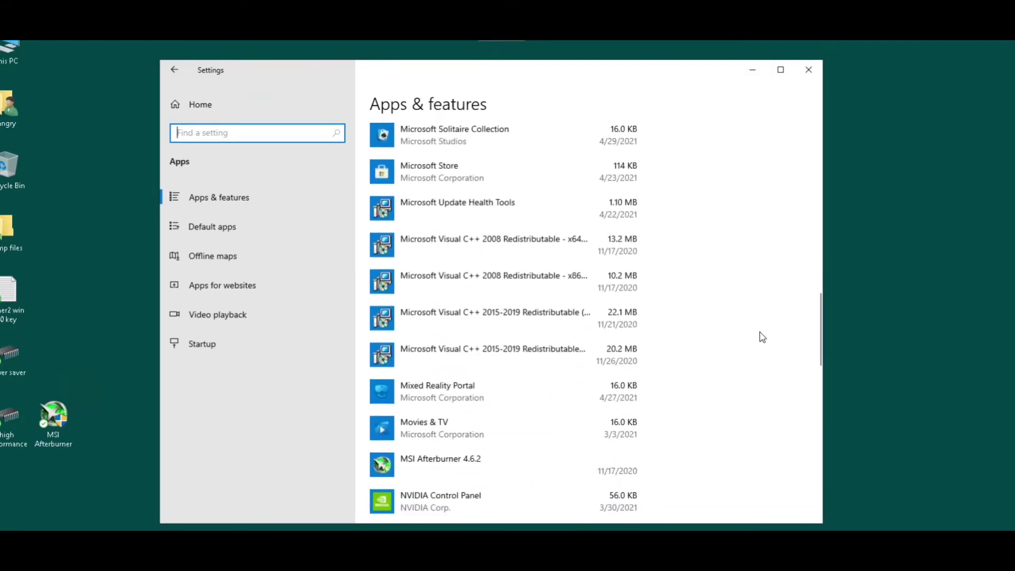
pyautogui.click(648, 335)
pyautogui.click(608, 379)
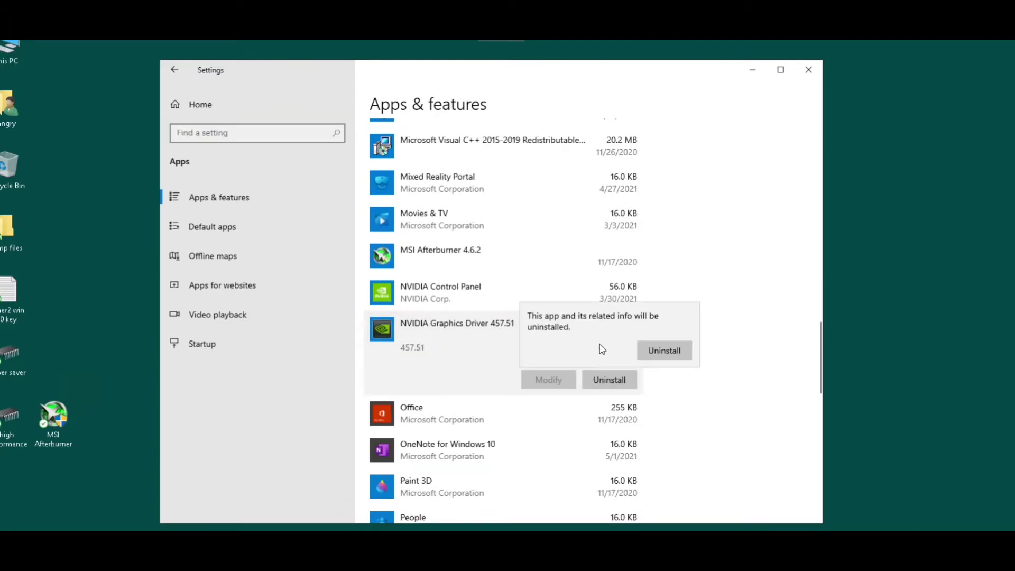
pyautogui.click(648, 352)
pyautogui.click(449, 368)
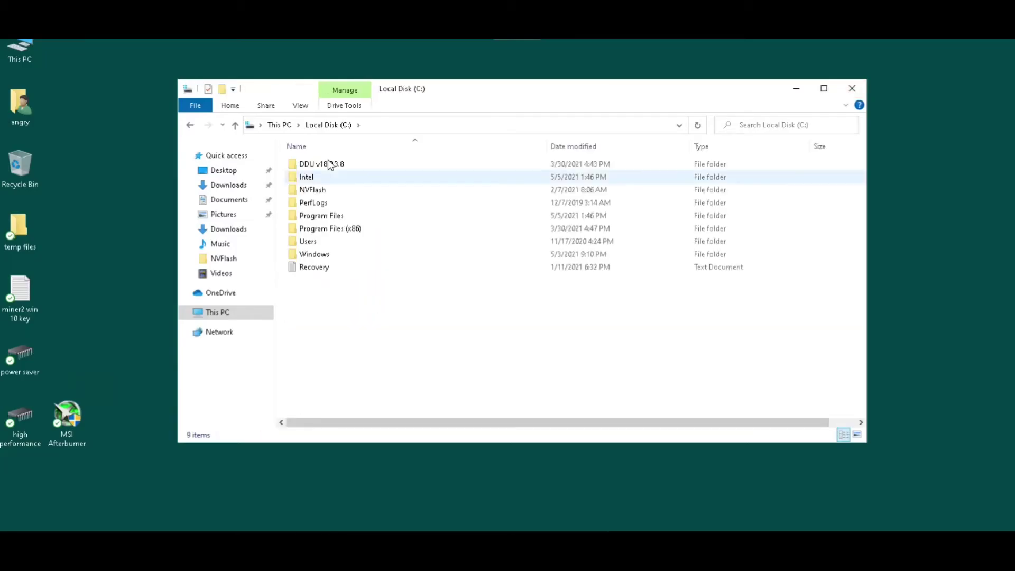
# Run Display Driver Uninstaller from DDU v18.0.3.8 as administrator, declining updates and acknowledging the support warning.
pyautogui.click(317, 168)
pyautogui.doubleClick(317, 168)
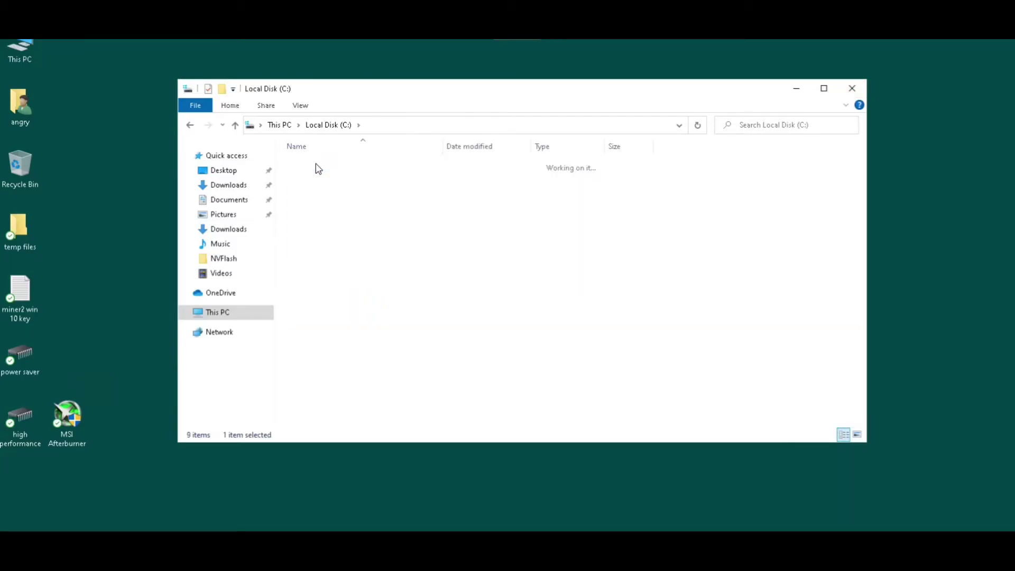
pyautogui.rightClick(373, 192)
pyautogui.click(386, 215)
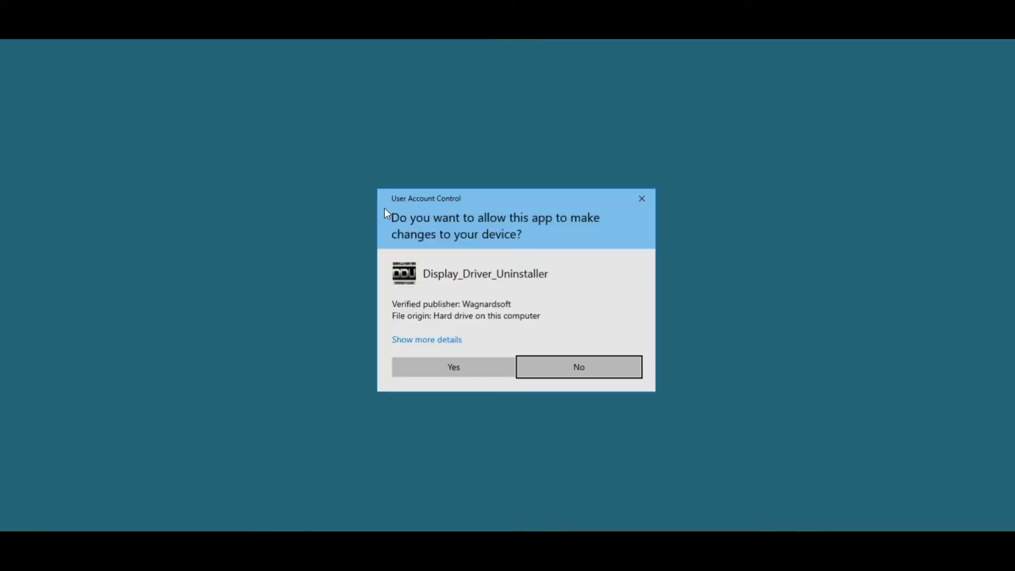
pyautogui.click(453, 372)
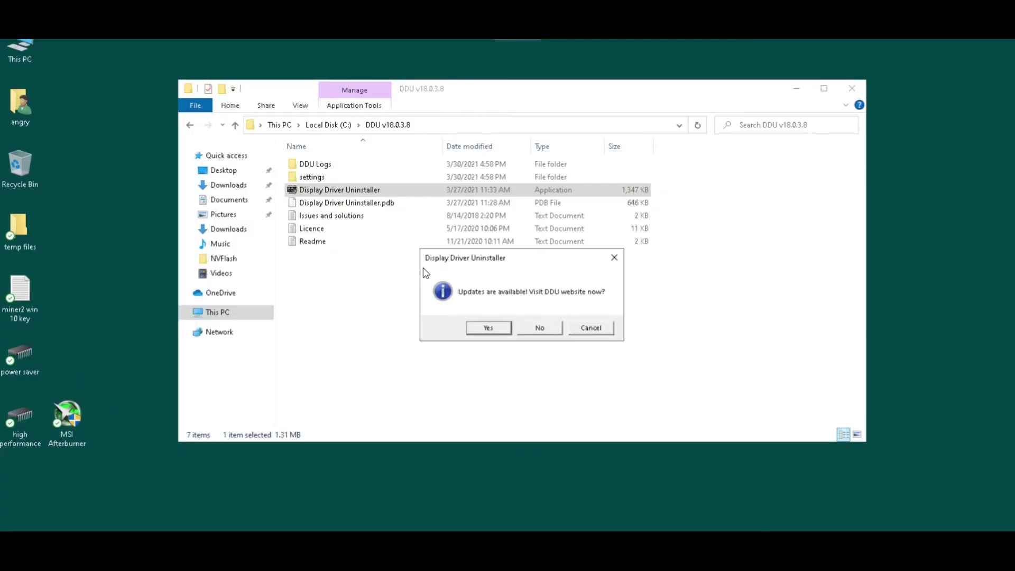
pyautogui.click(539, 327)
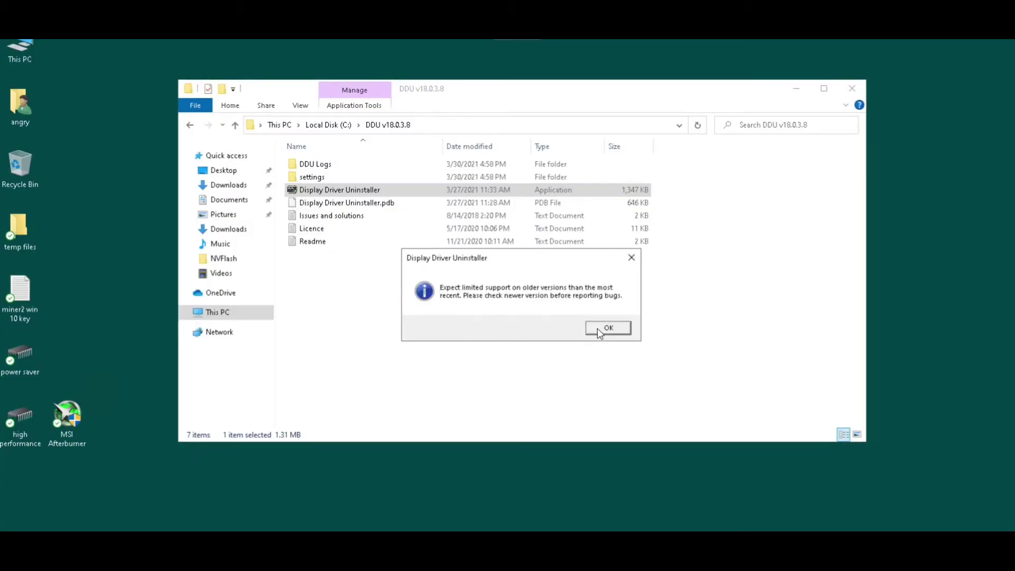
pyautogui.click(598, 329)
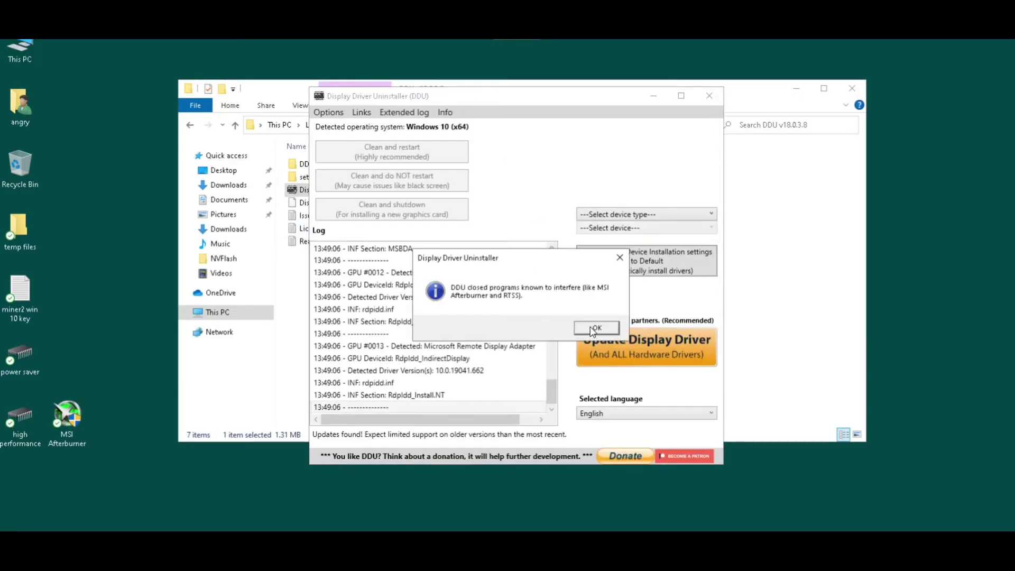
# Dismiss the closed-programs notice and select GPU as the device type to clean.
pyautogui.click(592, 329)
pyautogui.click(626, 217)
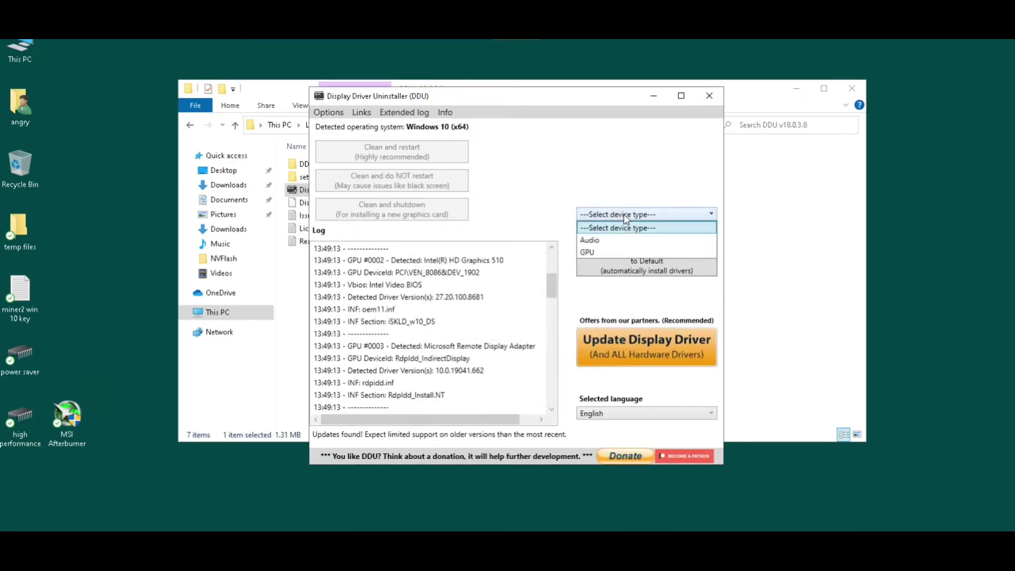
pyautogui.click(614, 246)
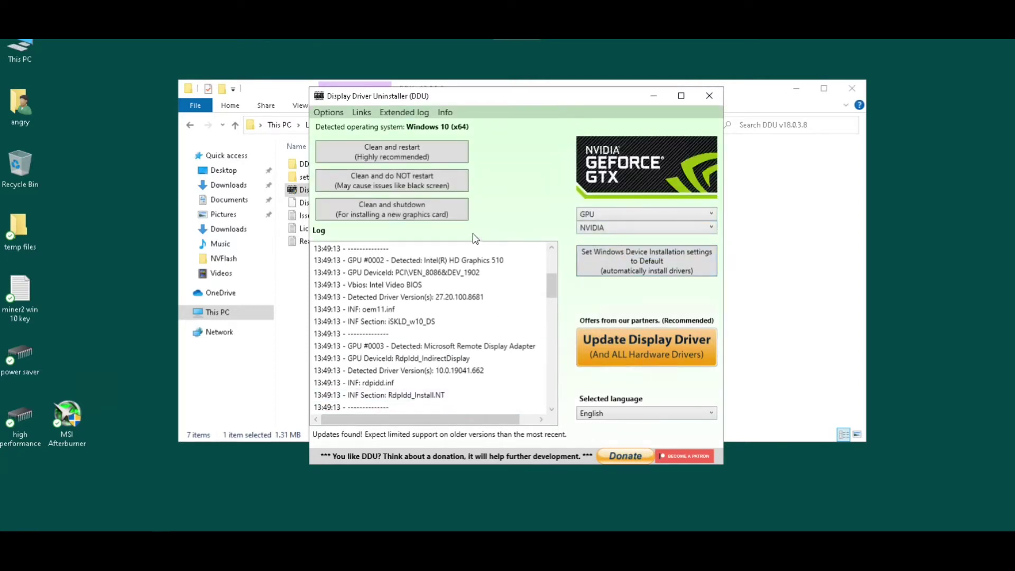
# Review the DDU options, then clean the NVIDIA driver and restart.
pyautogui.click(338, 112)
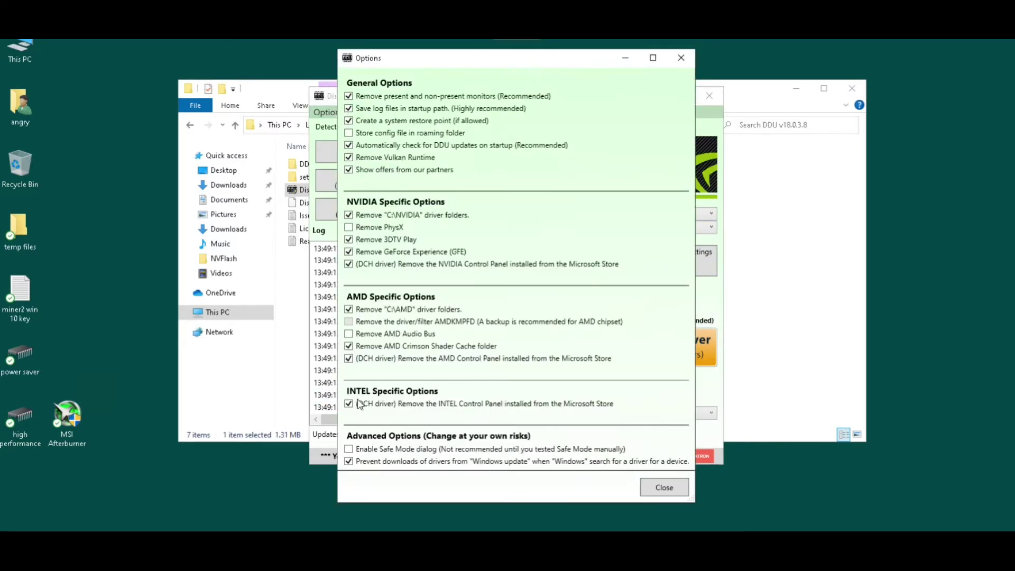
pyautogui.moveTo(353, 462)
pyautogui.click(664, 488)
pyautogui.click(396, 154)
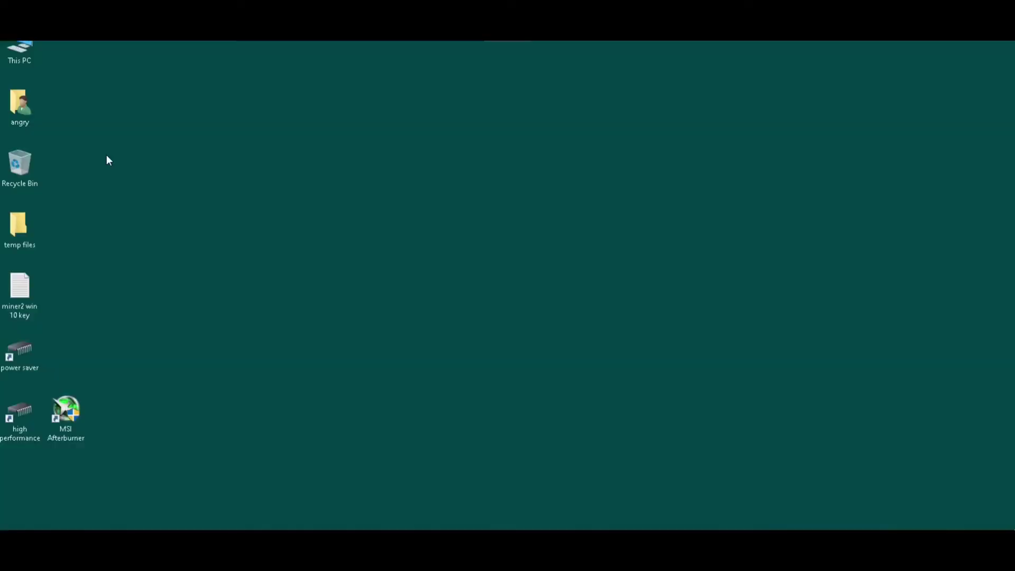
# Browse through This PC and Local Disk (C:) to the DDU v18.0.3.8 folder.
pyautogui.doubleClick(26, 51)
pyautogui.click(363, 301)
pyautogui.doubleClick(363, 301)
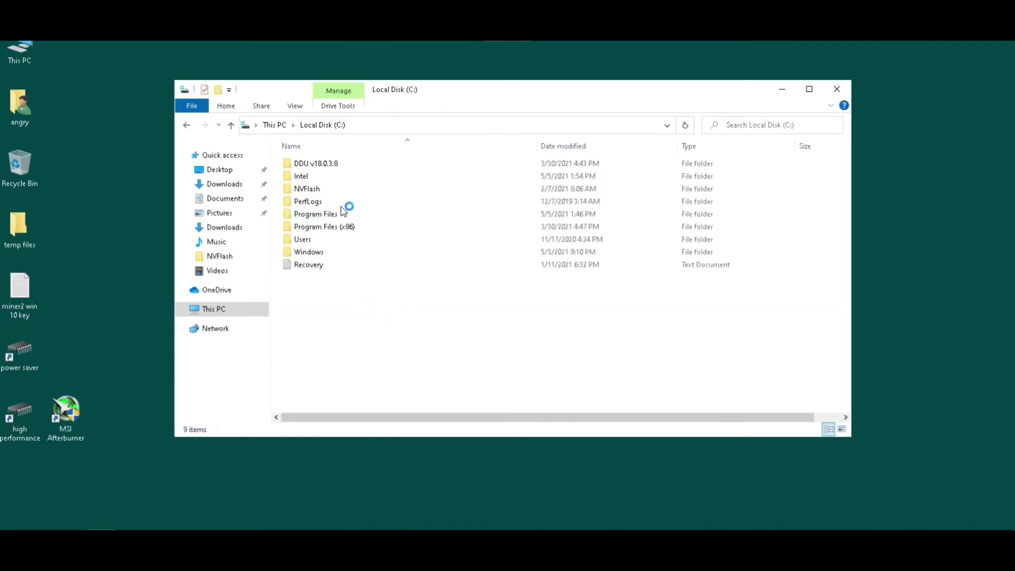
pyautogui.doubleClick(310, 165)
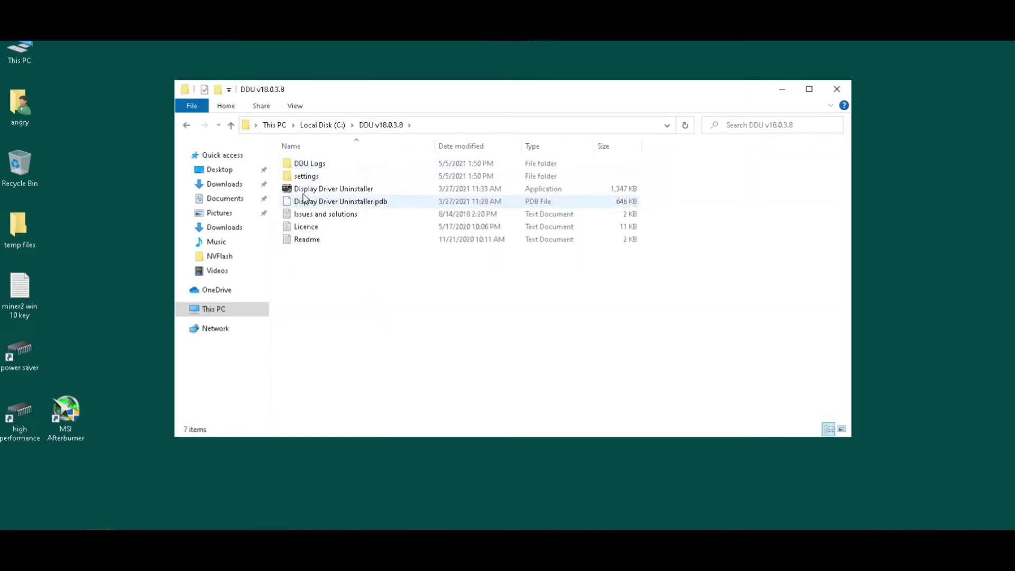
# Run Display Driver Uninstaller as administrator and clean the NVIDIA driver with restart.
pyautogui.click(309, 189)
pyautogui.rightClick(303, 189)
pyautogui.click(326, 211)
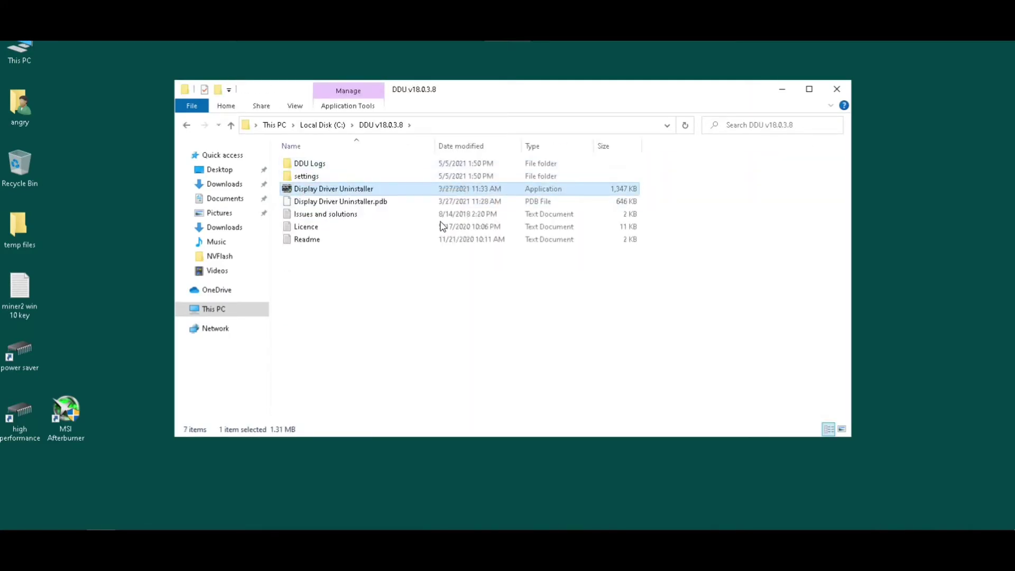
pyautogui.click(482, 368)
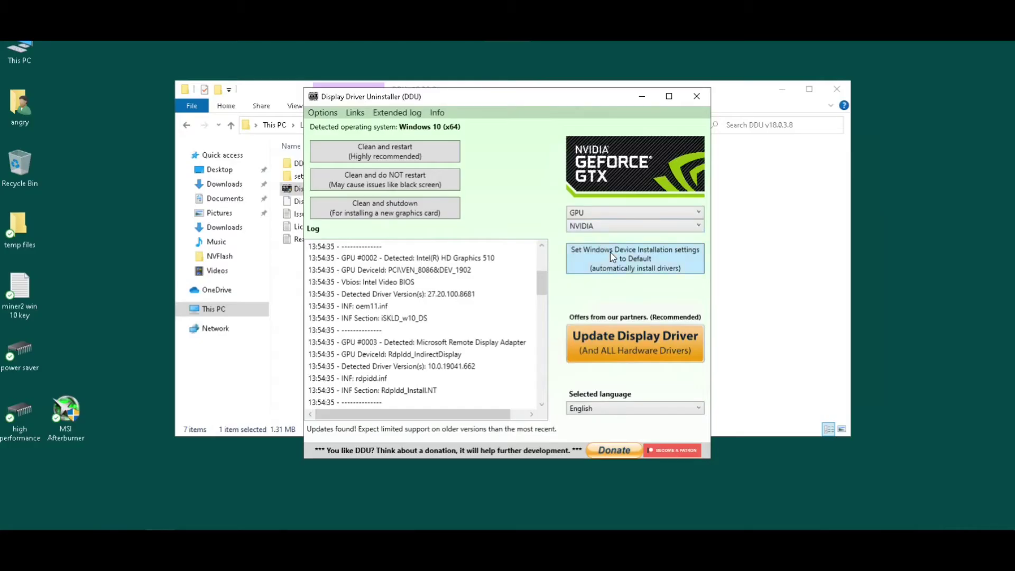
pyautogui.click(392, 161)
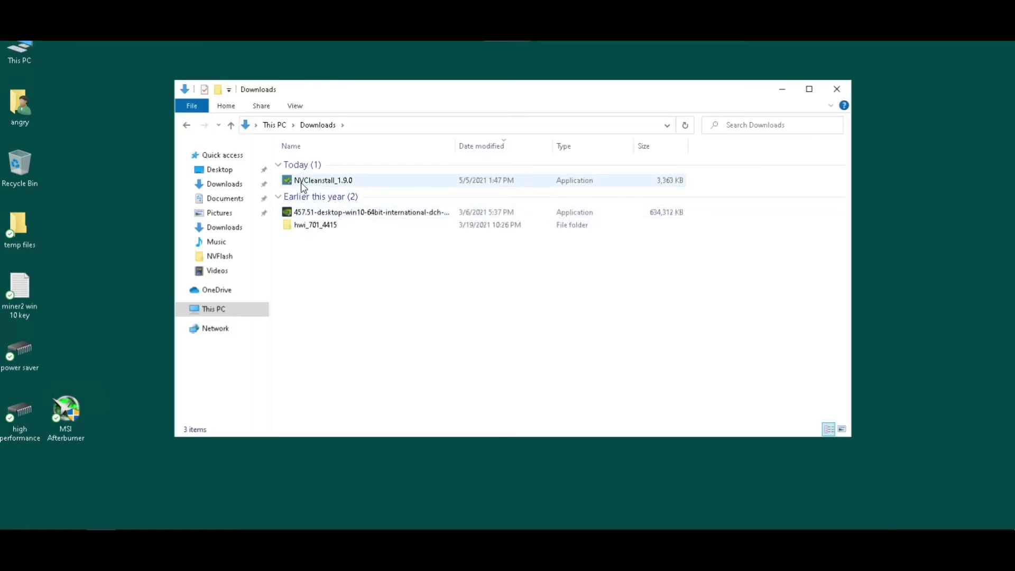
# Run NVCleanstall_1.9.0 as administrator and manually choose driver version 457.51.
pyautogui.click(303, 183)
pyautogui.rightClick(303, 186)
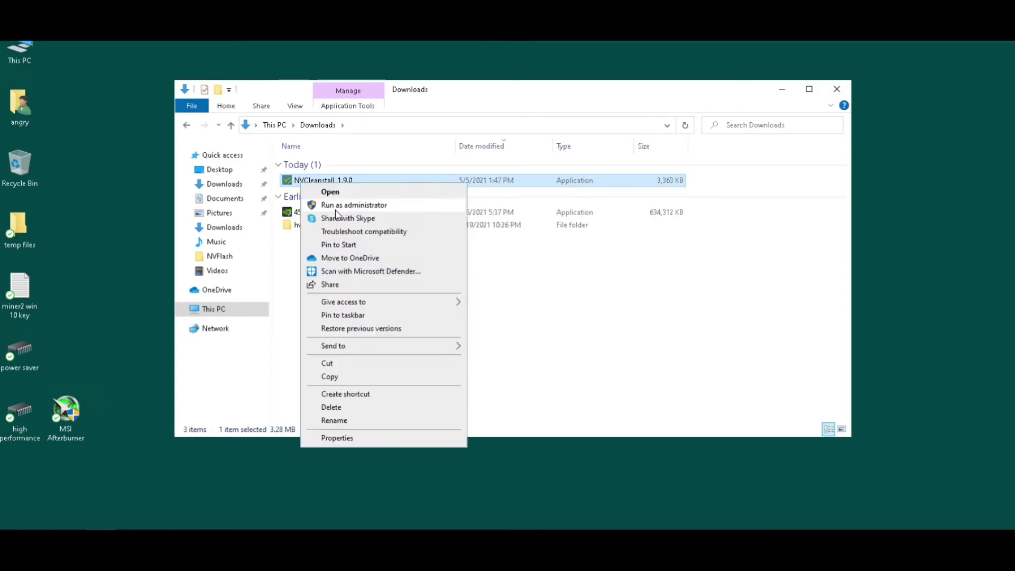
pyautogui.click(338, 204)
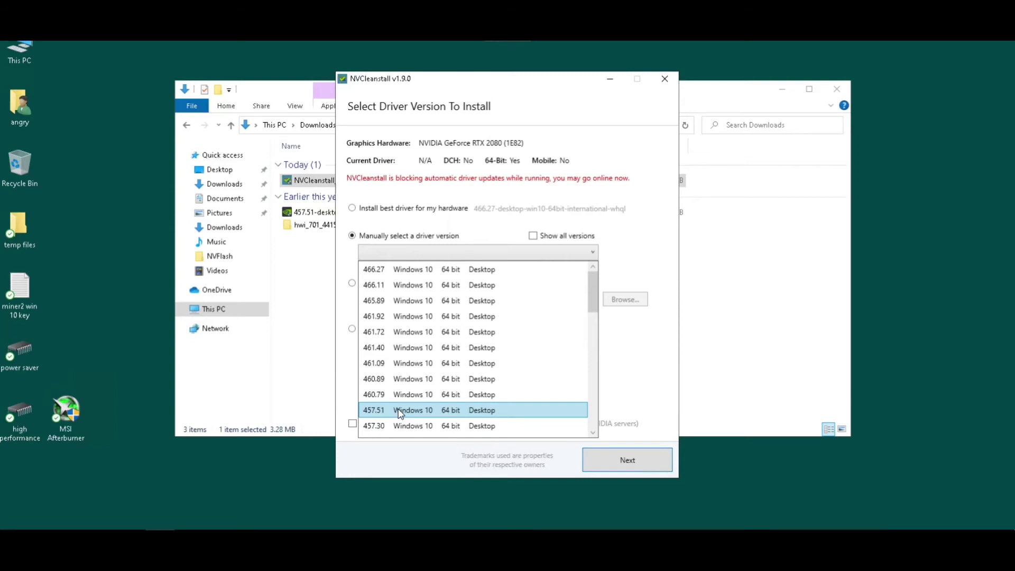
pyautogui.click(400, 413)
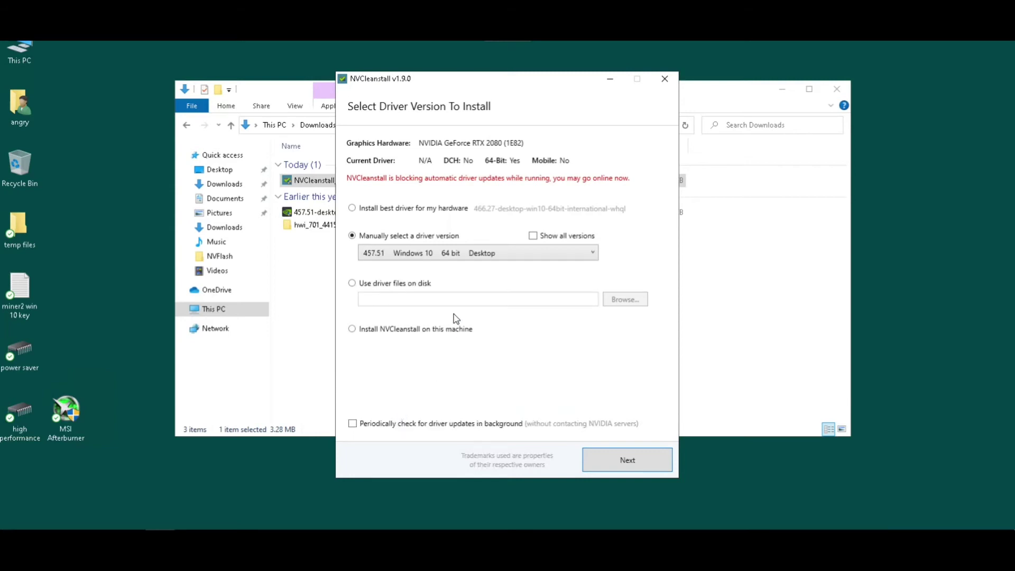
pyautogui.click(614, 458)
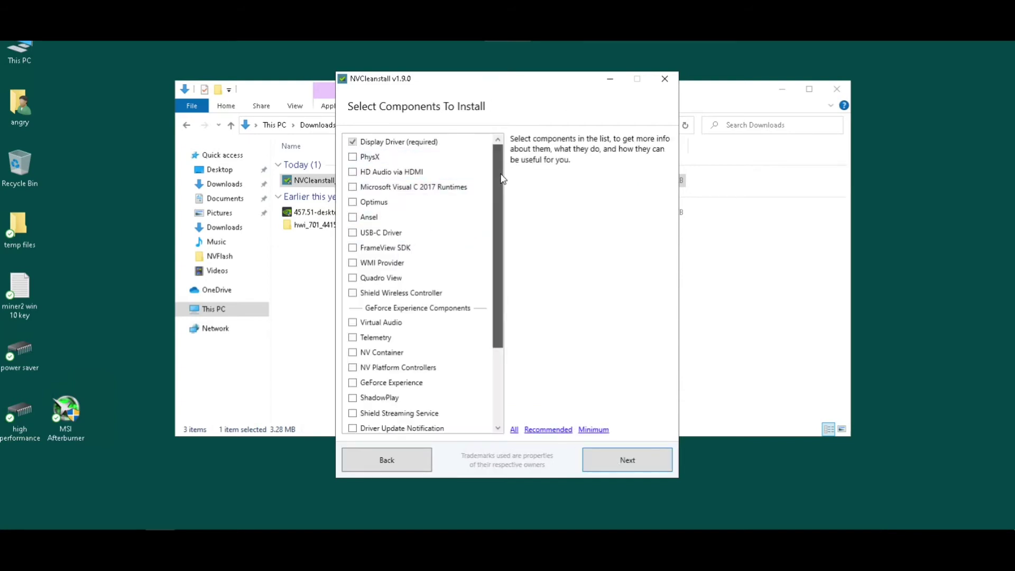
# Build the 457.51 installer with only Display Driver and Perform a Clean Installation enabled.
pyautogui.click(601, 460)
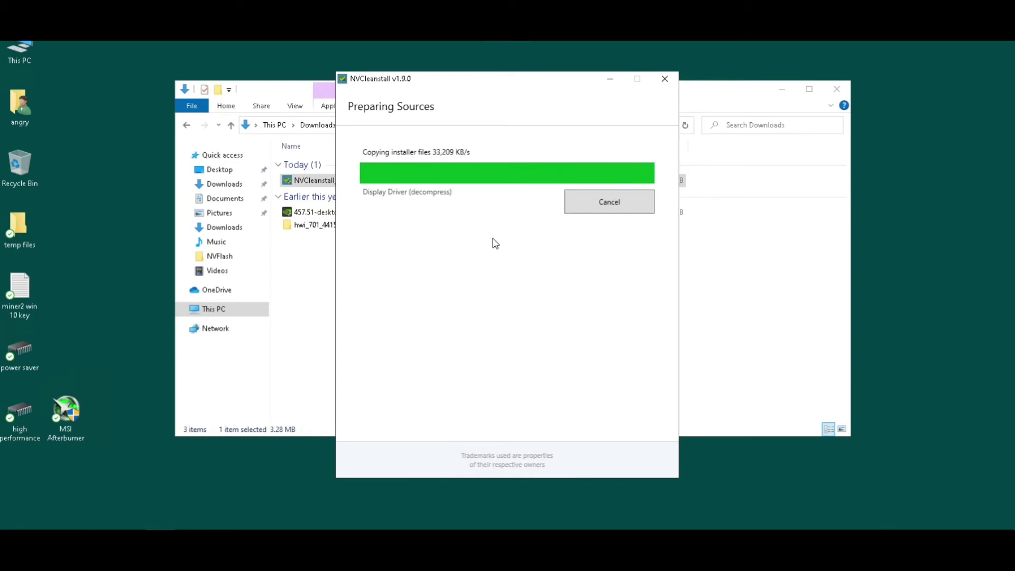
pyautogui.click(357, 201)
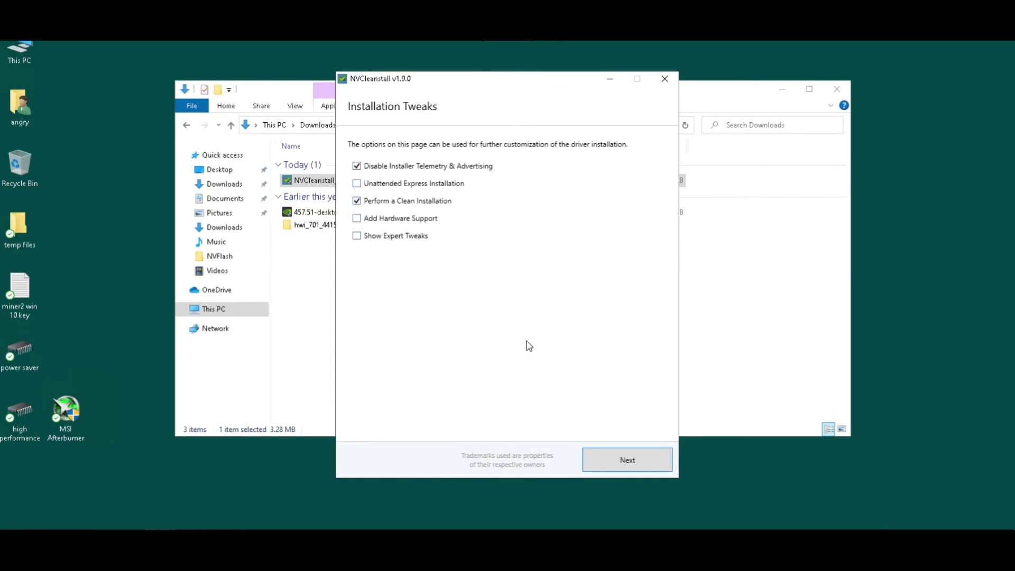
pyautogui.click(631, 460)
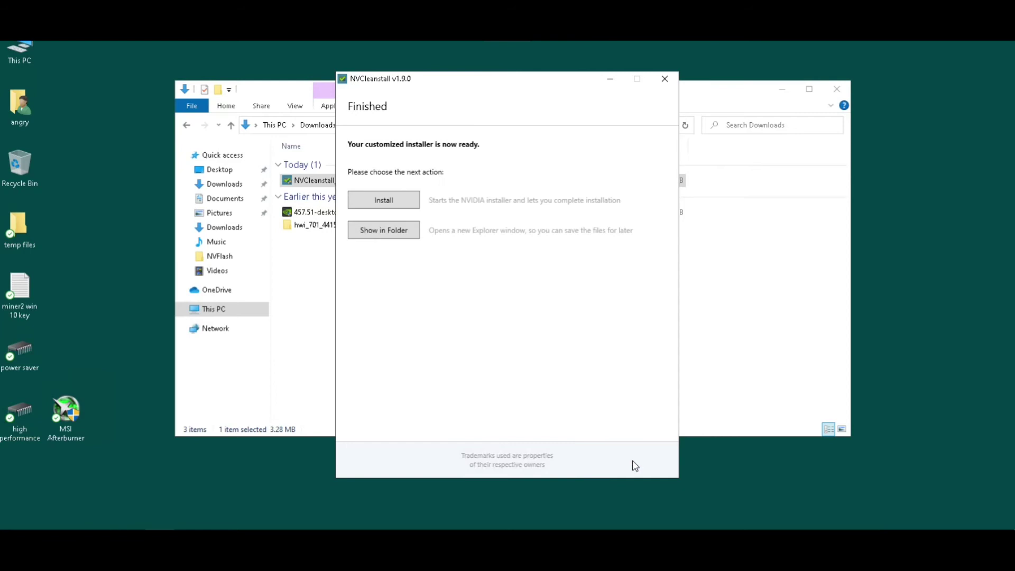
# Install Graphics Driver 457.51 as a Custom (Advanced) clean installation after accepting the license.
pyautogui.click(383, 202)
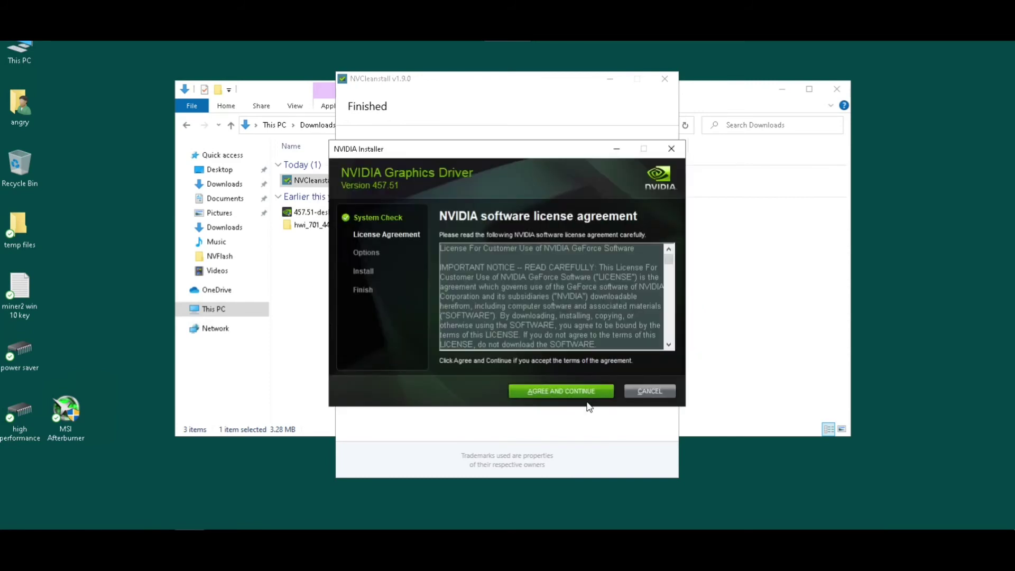
pyautogui.click(586, 392)
pyautogui.click(450, 284)
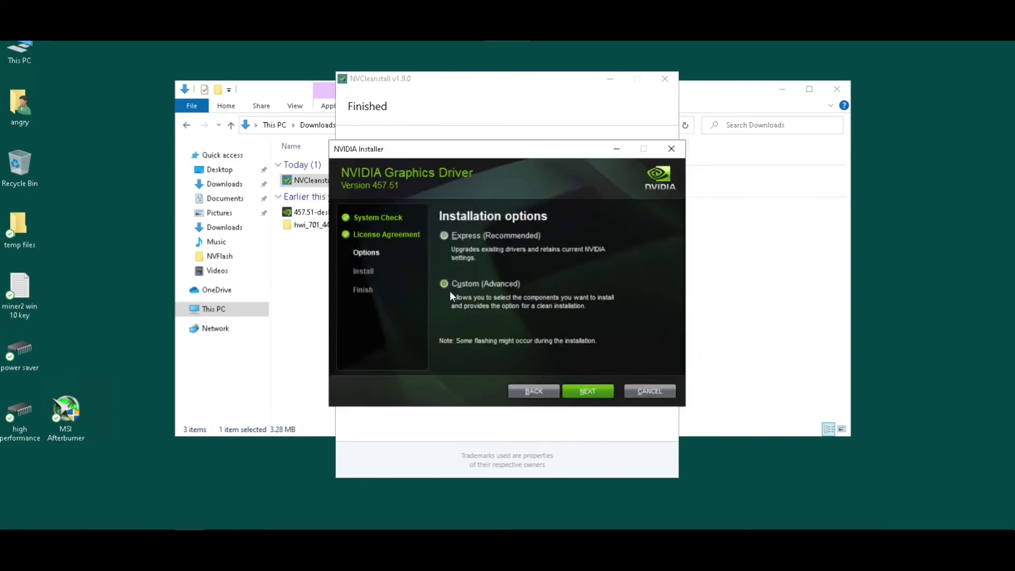
pyautogui.click(579, 391)
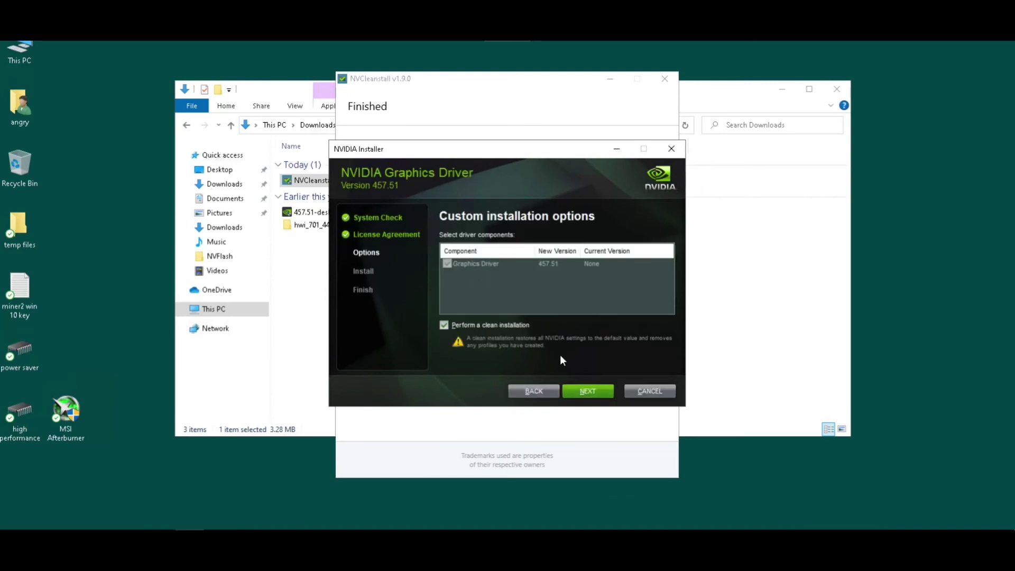
pyautogui.click(587, 391)
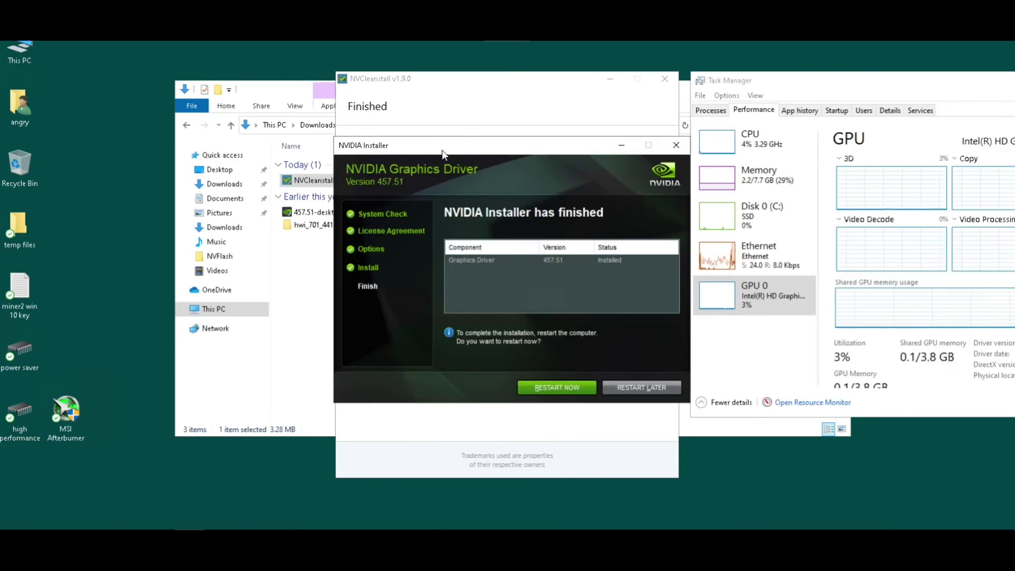
pyautogui.click(484, 263)
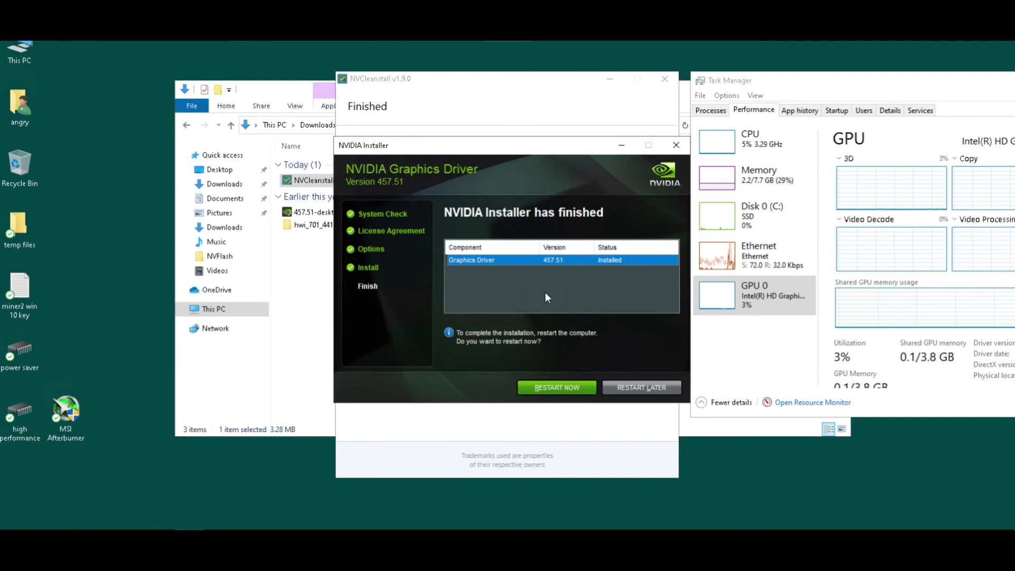